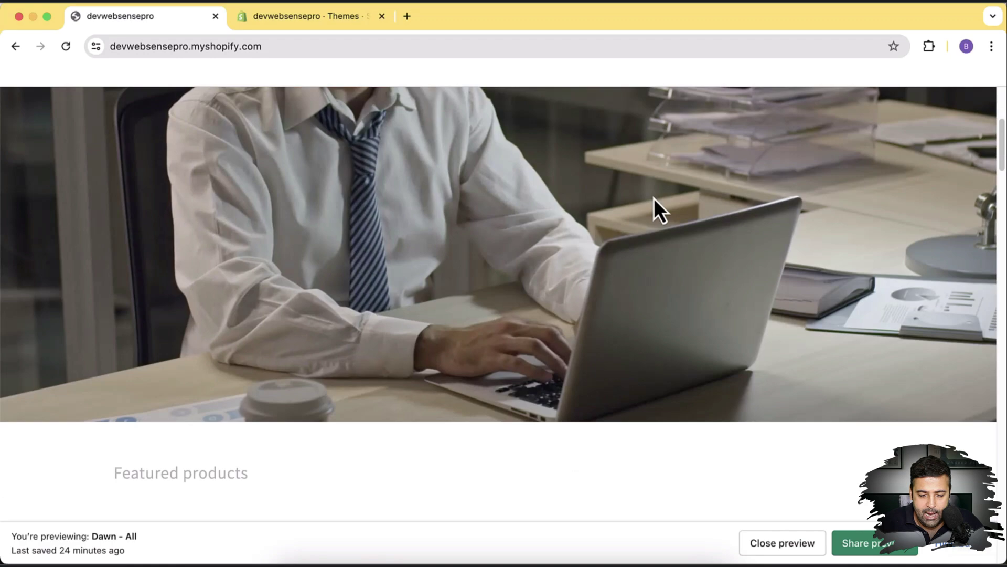
Add another Leather Case for AirPods Pro to the cart from its product page.
scroll(654, 198, "down", 10)
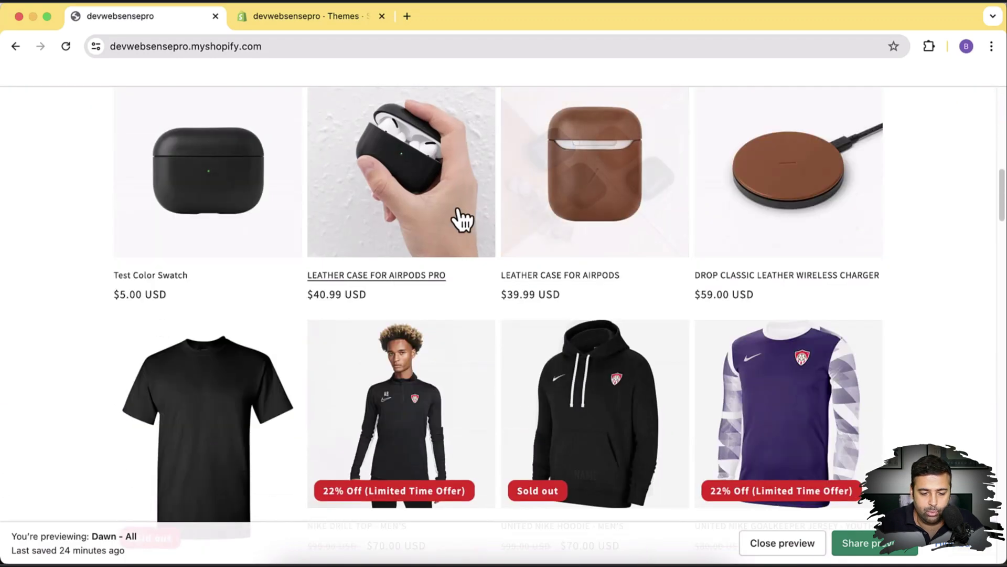
left_click(461, 219)
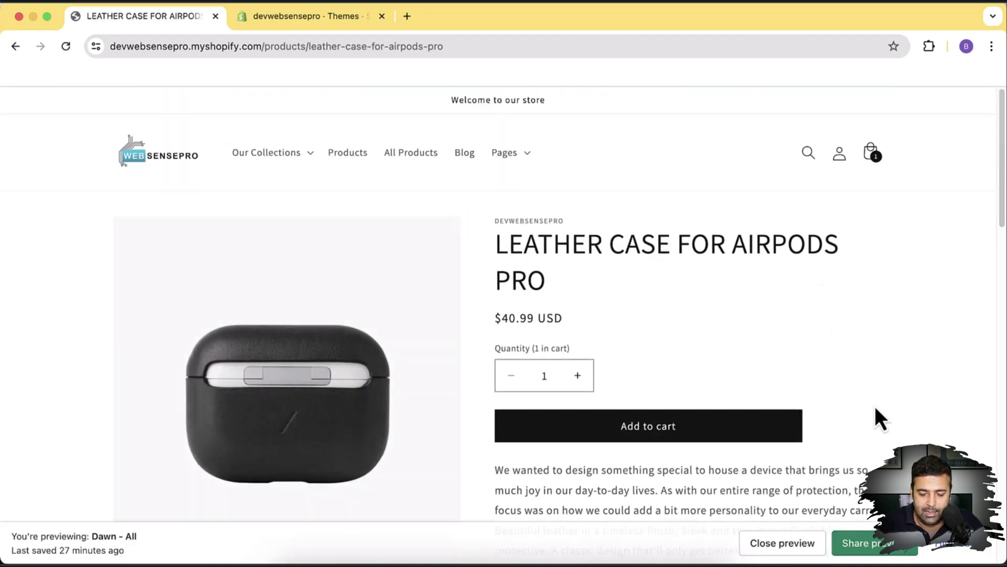
left_click(727, 429)
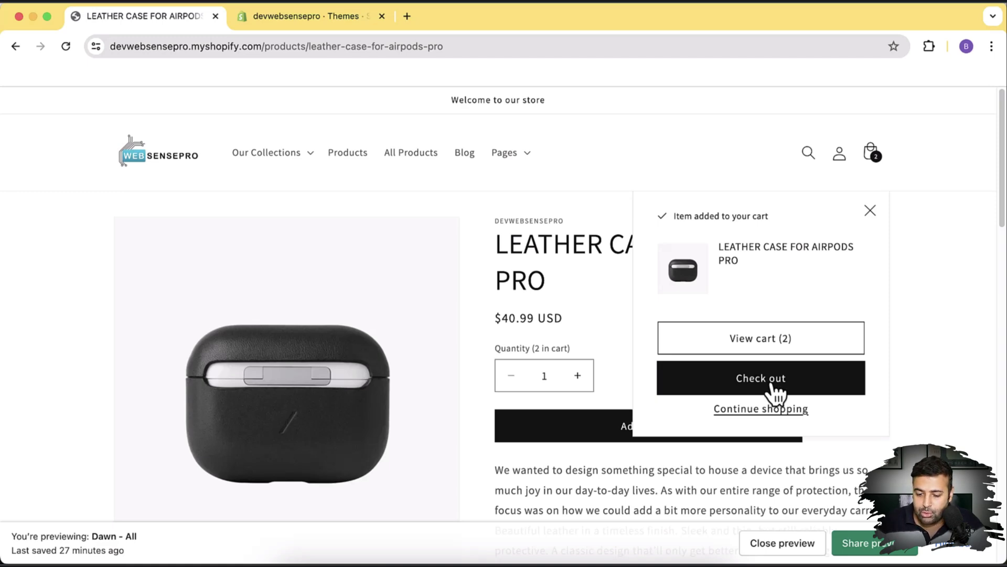
left_click(871, 212)
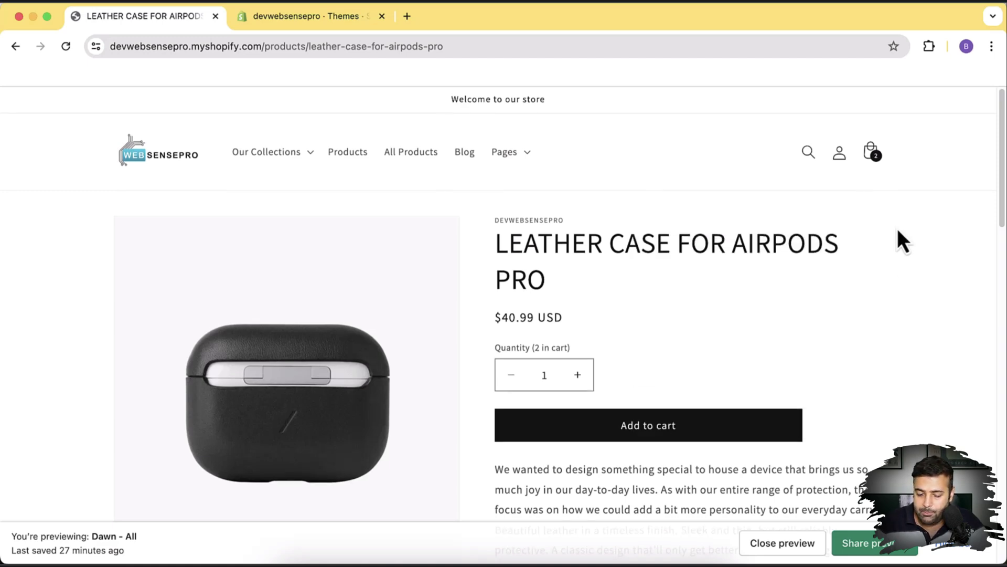
View the cart, now holding 2 Leather Cases totalling $81.98.
scroll(895, 263, "down", 2)
scroll(892, 262, "up", 2)
left_click(871, 158)
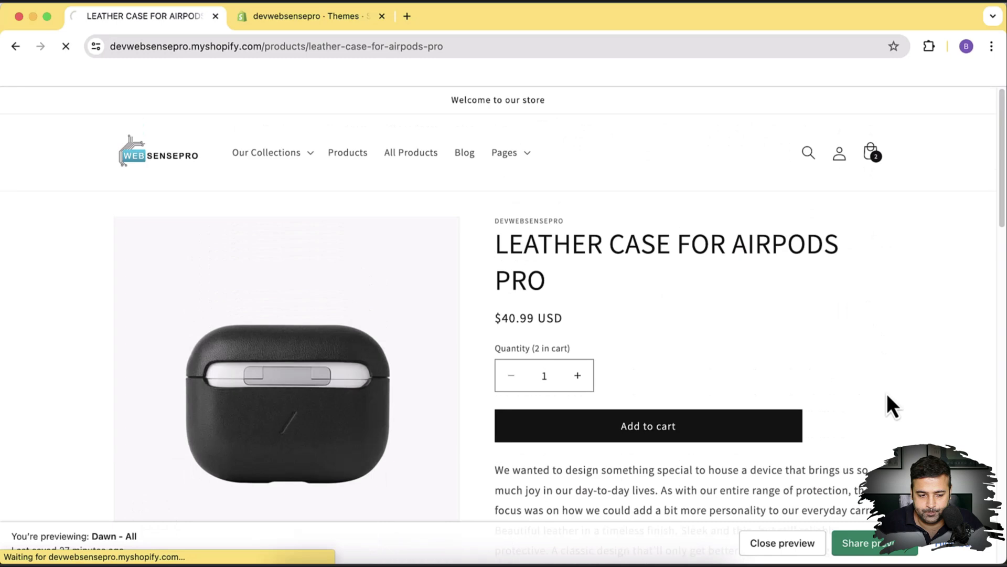
scroll(889, 251, "down", 3)
scroll(896, 265, "down", 3)
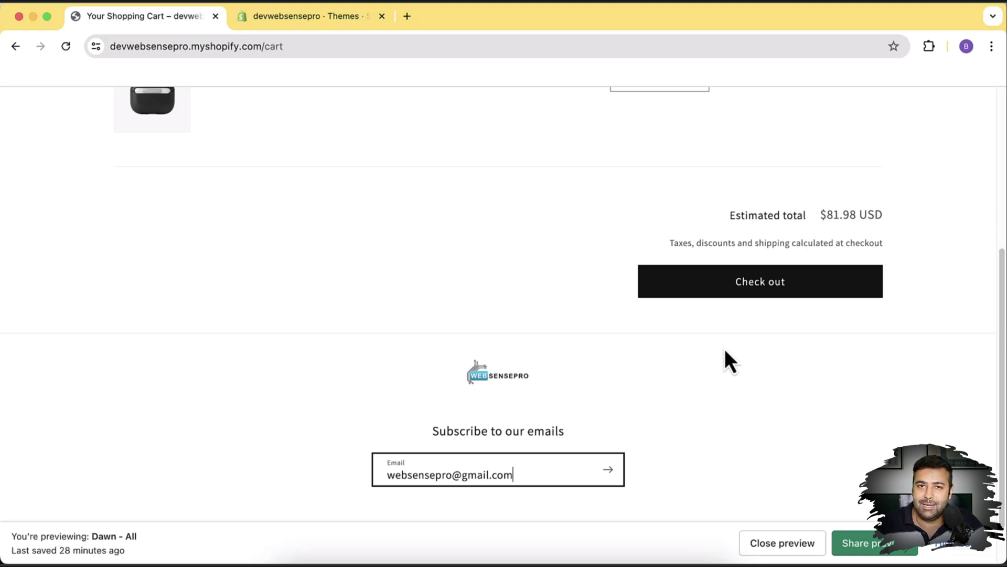
Return to the store homepage and expand Our Collections (Watch, Toys, Shirts, Shoes, Home Decor).
scroll(725, 348, "up", 5)
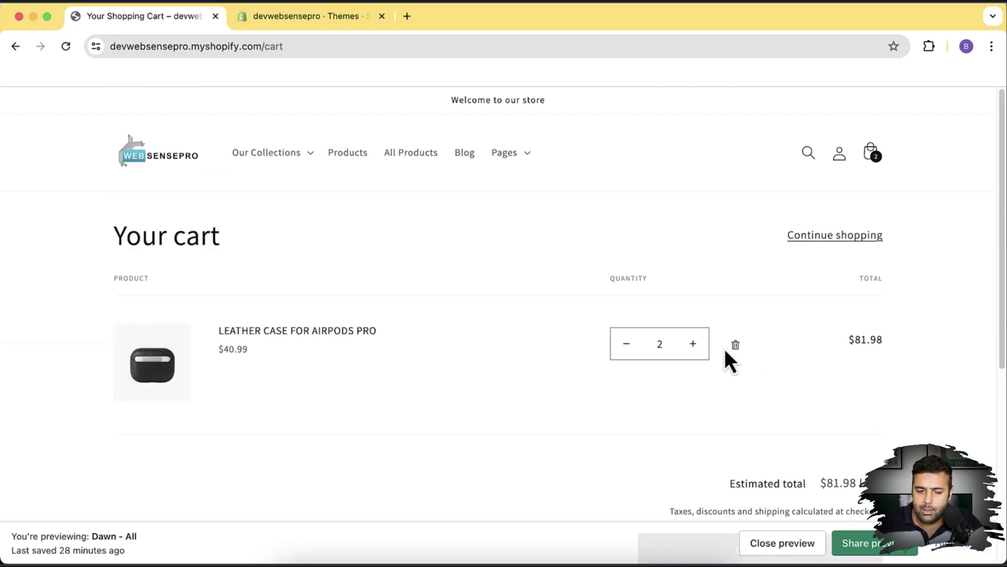
left_click(150, 173)
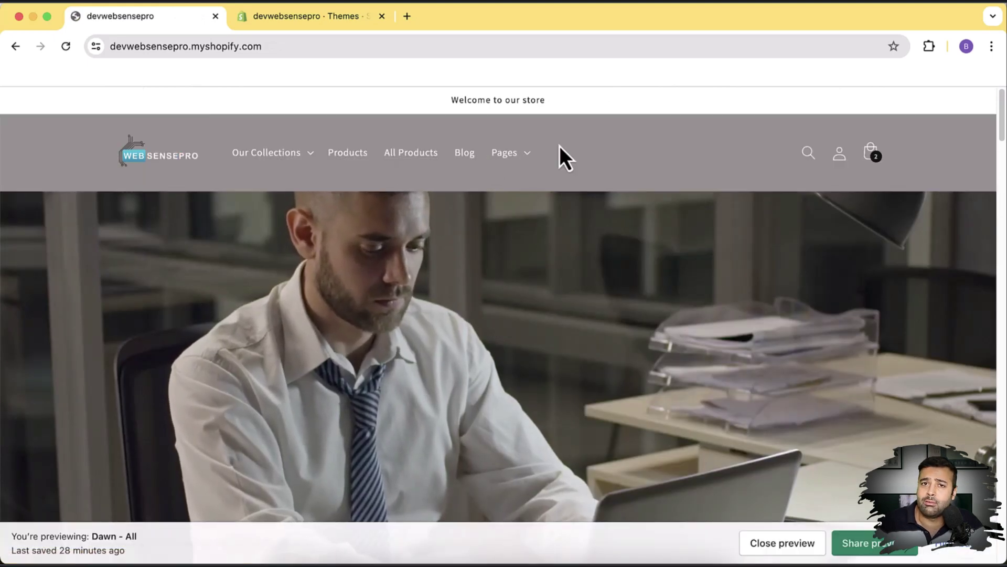
left_click(307, 153)
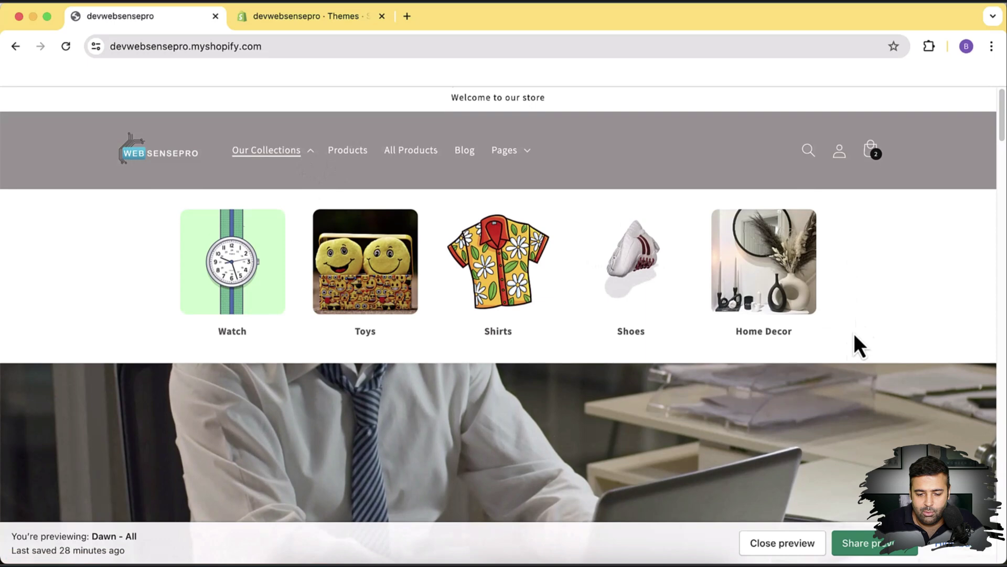
scroll(791, 329, "down", 5)
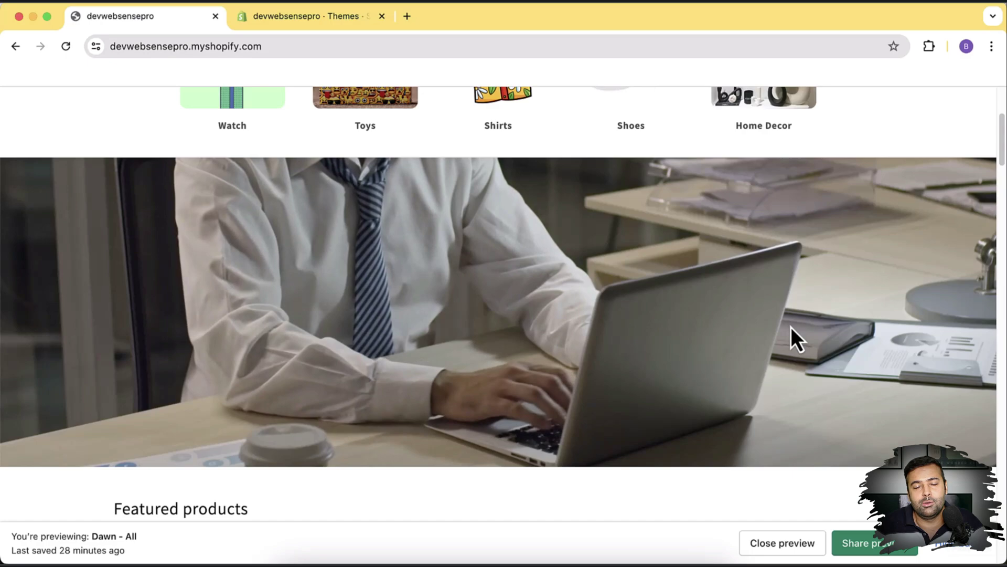
scroll(791, 326, "up", 1)
scroll(791, 326, "up", 5)
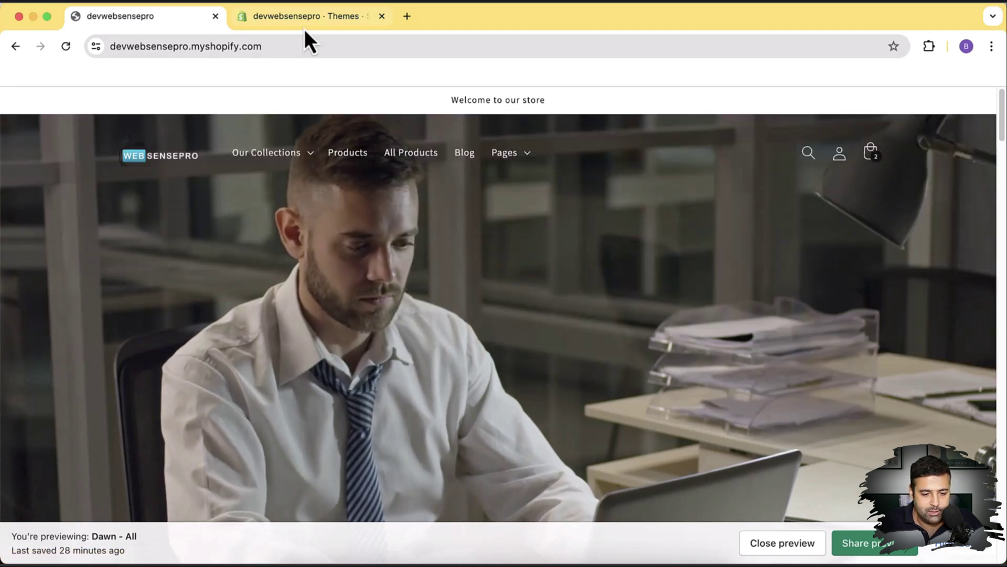
Open the code editor for the current Dawn - All theme from the Themes page.
left_click(304, 30)
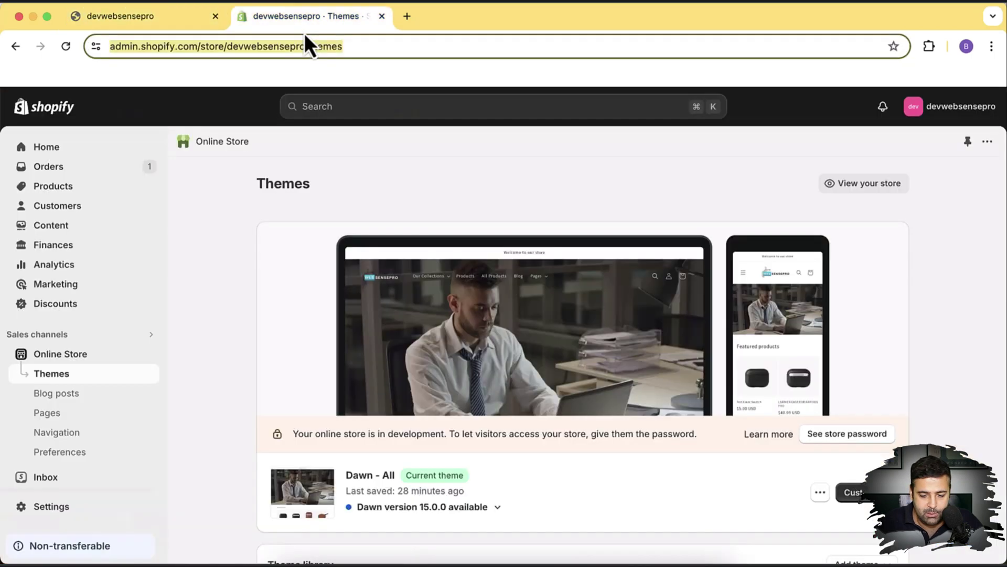
scroll(918, 257, "down", 4)
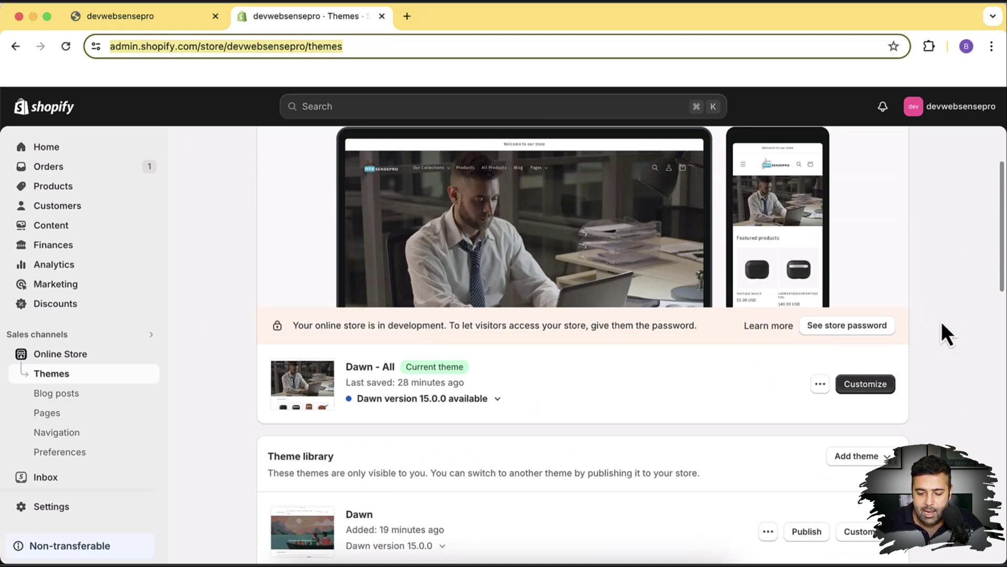
scroll(940, 315, "down", 1)
left_click(821, 359)
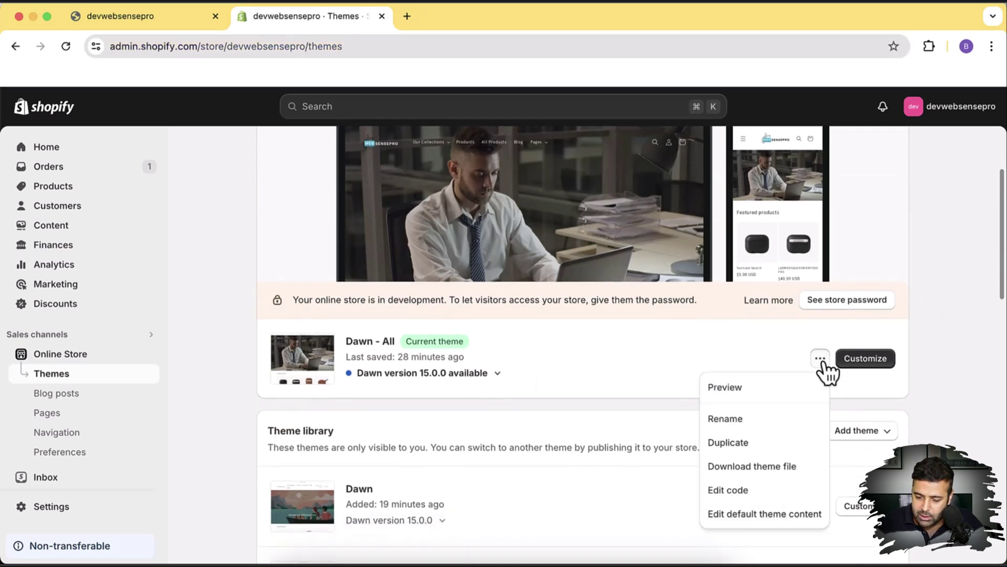
left_click(782, 489)
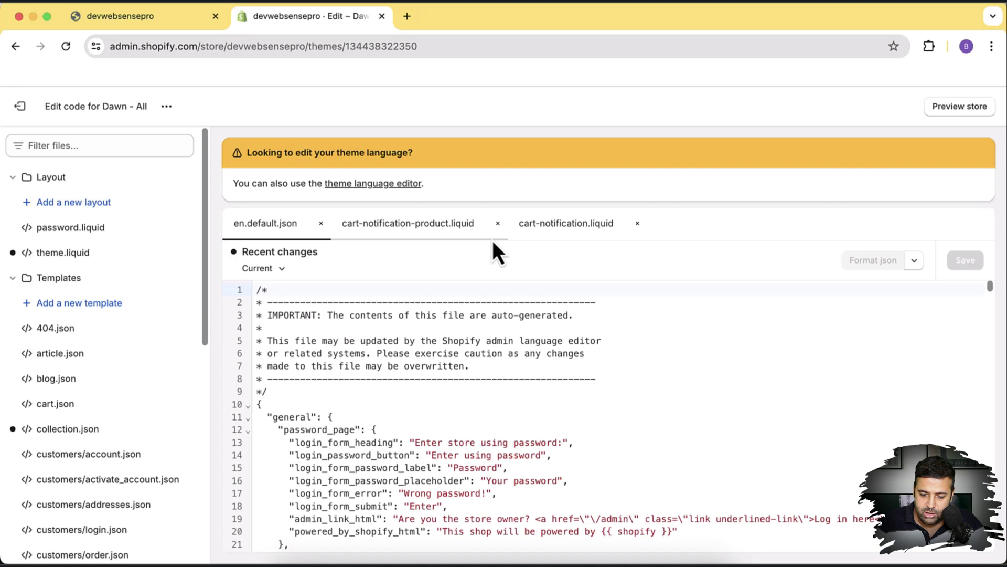
Close the cart-notification-product.liquid and cart-notification.liquid tabs, leaving en.default.json.
left_click(498, 223)
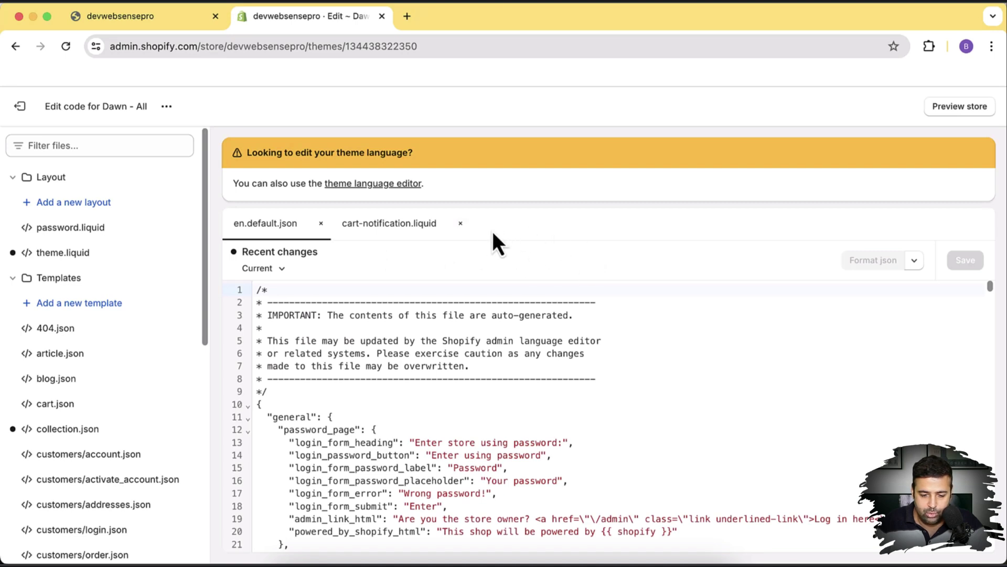
left_click(462, 224)
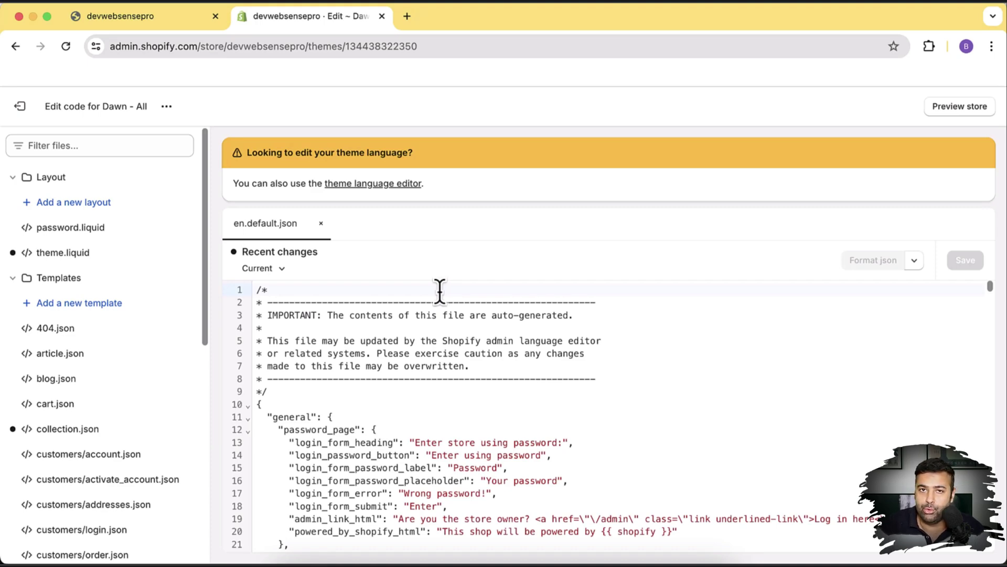
scroll(173, 257, "down", 10)
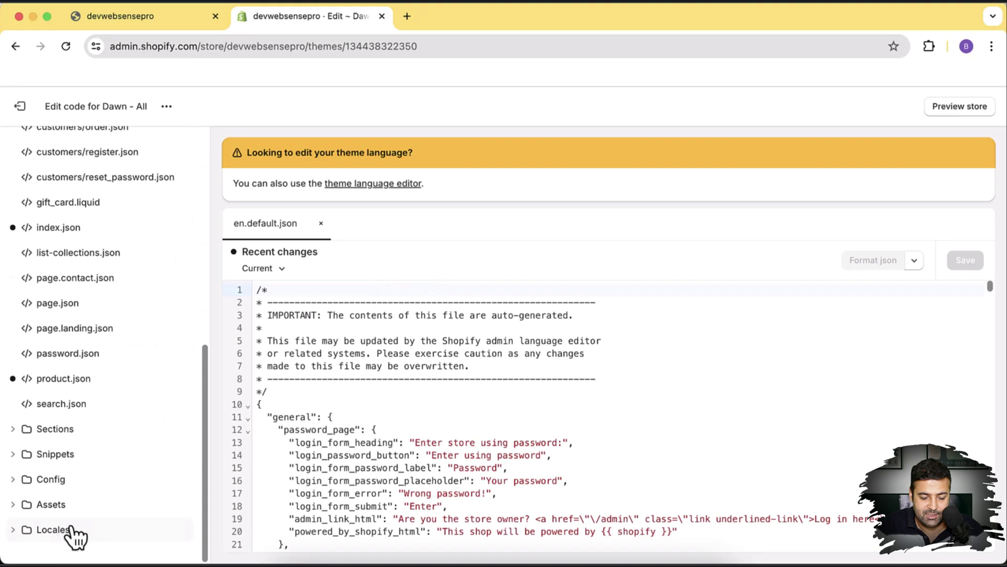
Expand the Locales folder and focus the en.default.json file in the editor.
left_click(24, 532)
scroll(158, 249, "down", 4)
scroll(160, 250, "down", 5)
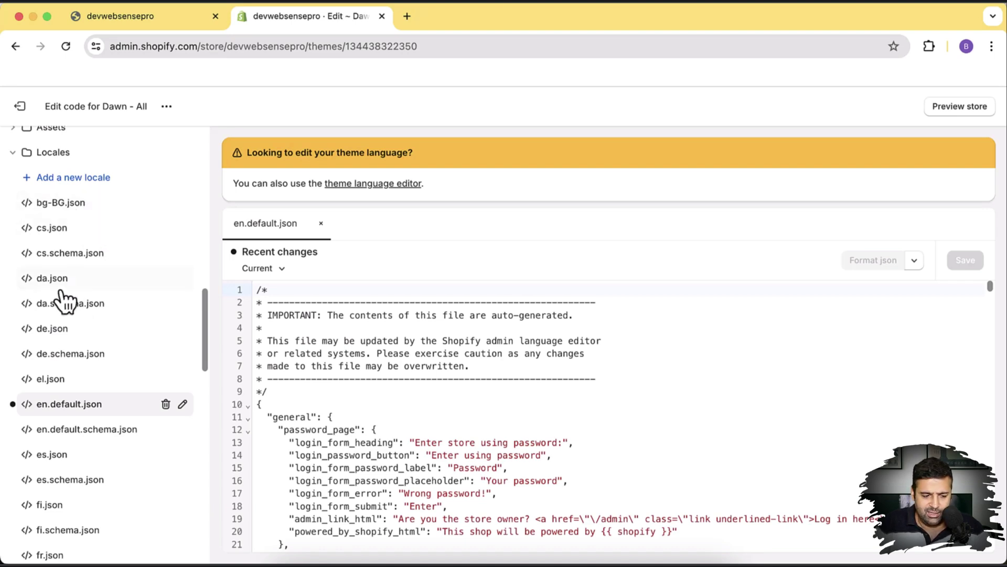
scroll(140, 214, "down", 5)
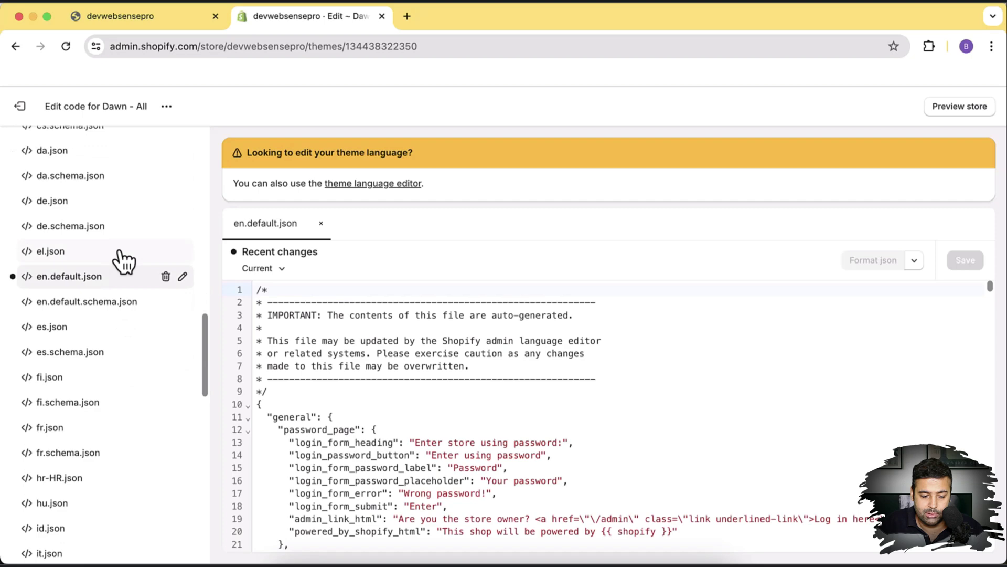
scroll(121, 261, "down", 4)
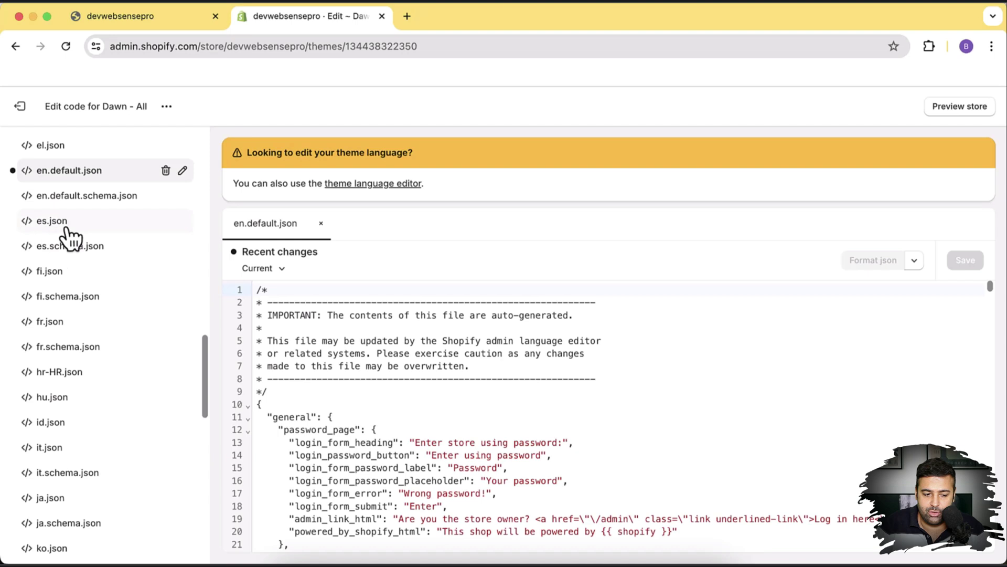
scroll(124, 252, "down", 3)
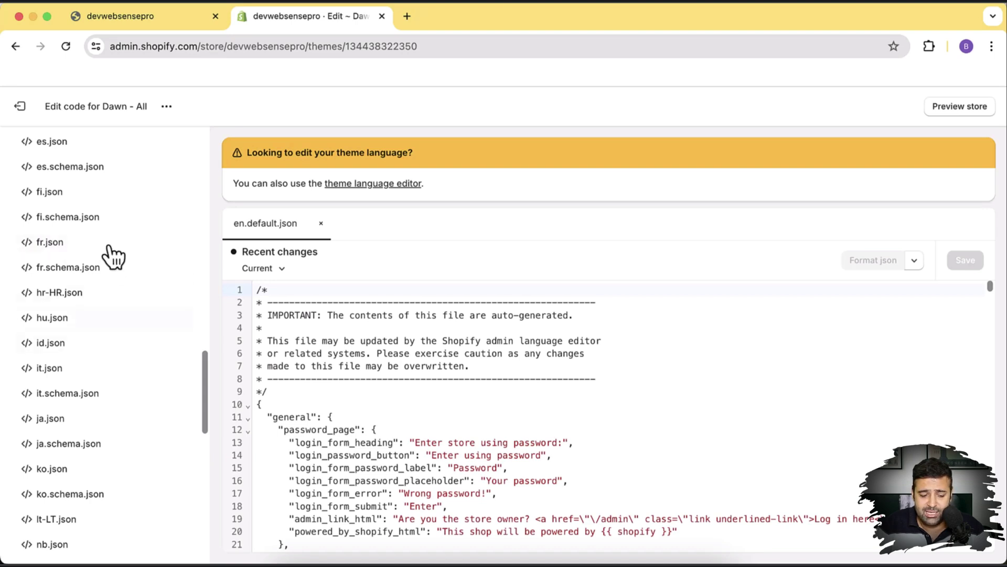
scroll(108, 262, "down", 1)
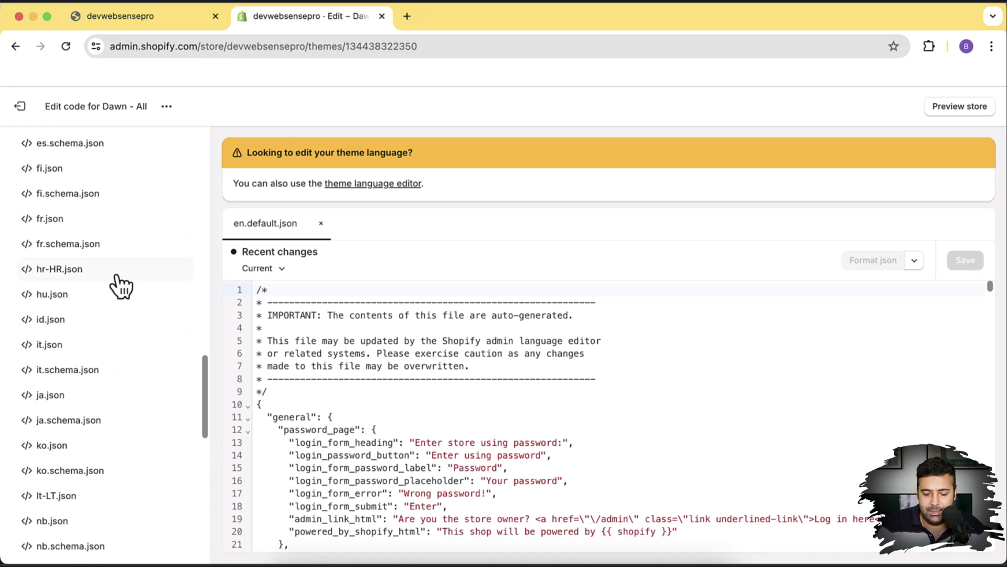
left_click(546, 377)
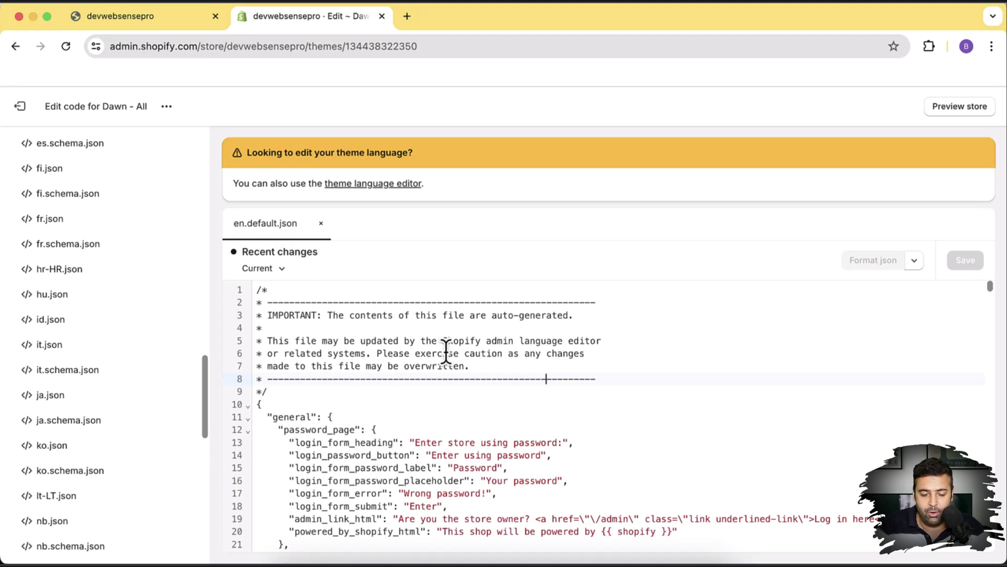
Search en.default.json for 'checkout' and select the cart's 'Check out' value on line 295.
key("super+f")
type("ch")
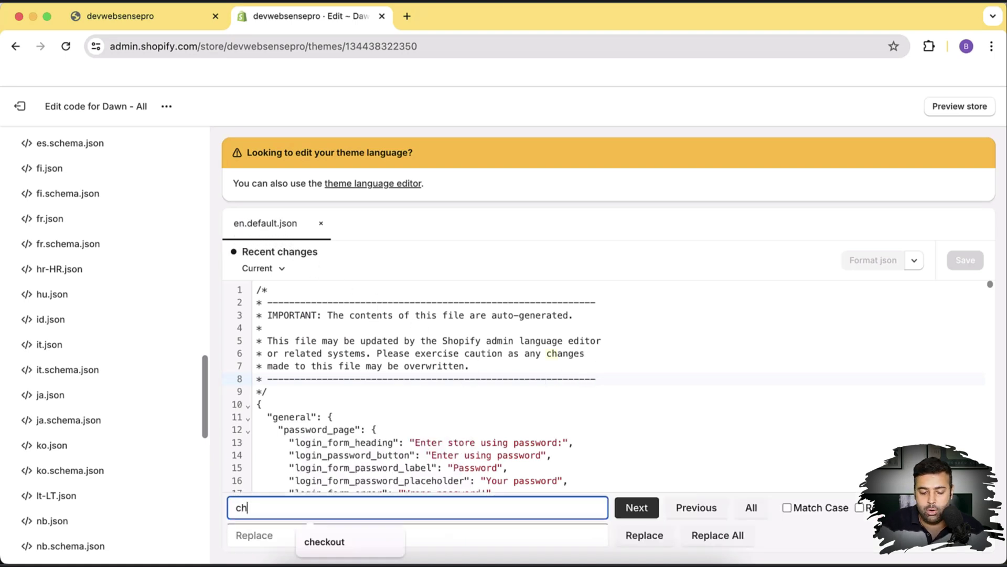
type("eckout")
key("Return")
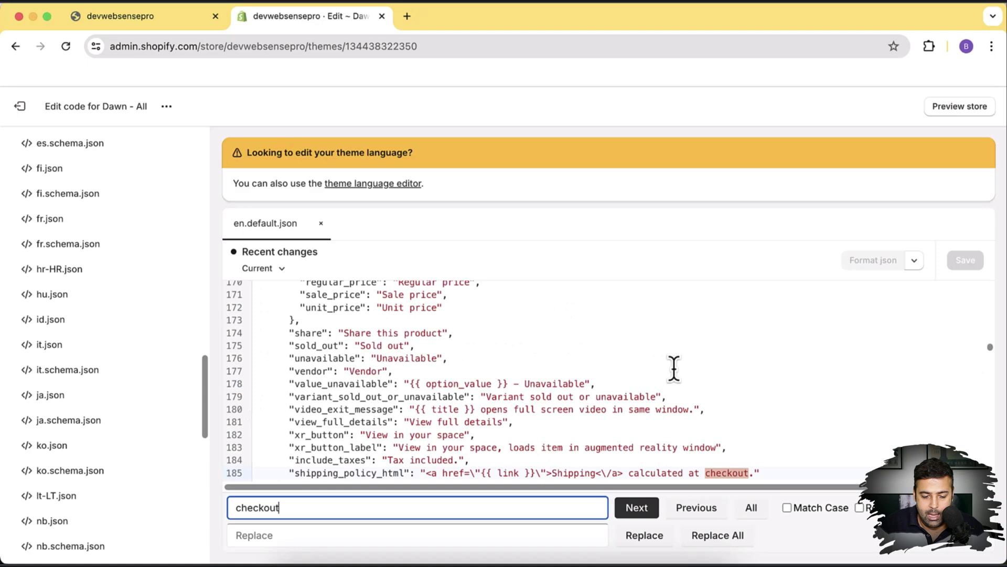
key("Return")
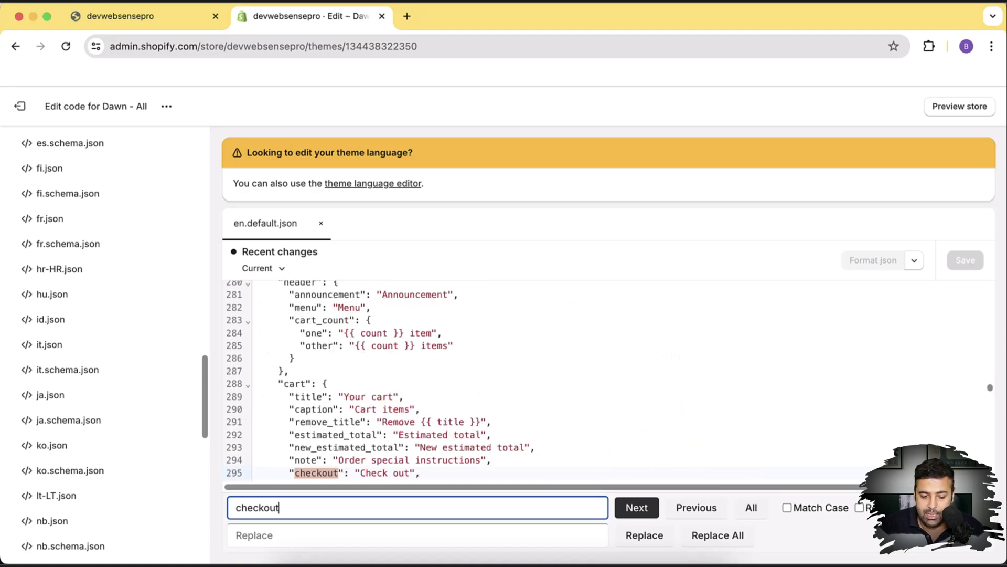
scroll(577, 341, "down", 3)
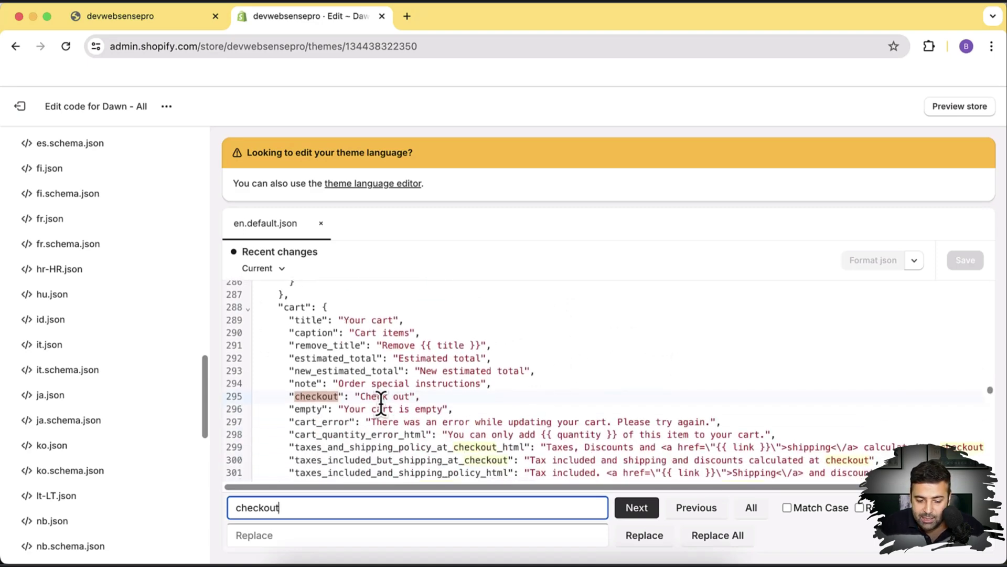
left_click_drag(361, 401, 410, 402)
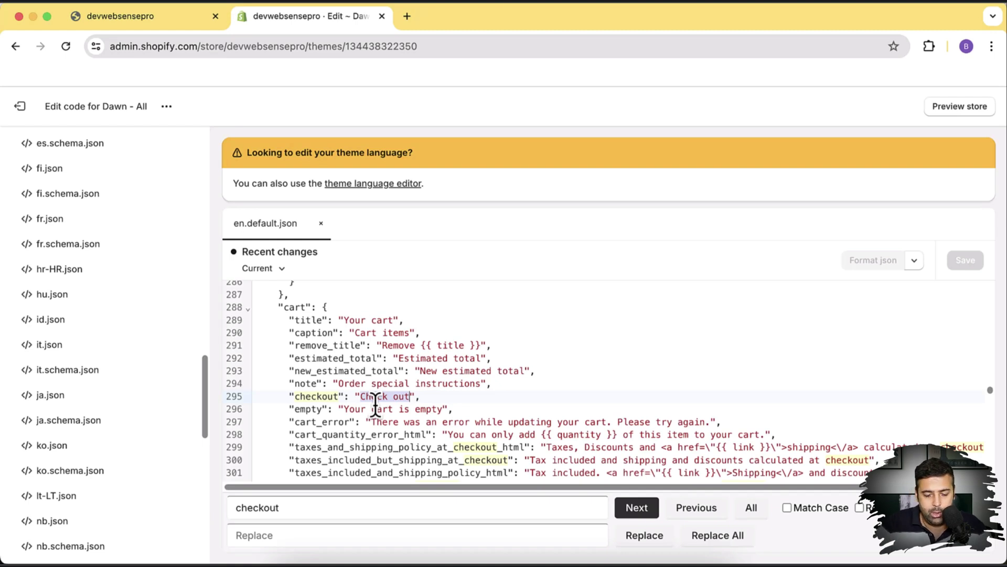
Prefix line 295's 'Check out' with 'Proceed to Secure' and save en.default.json.
left_click(411, 397)
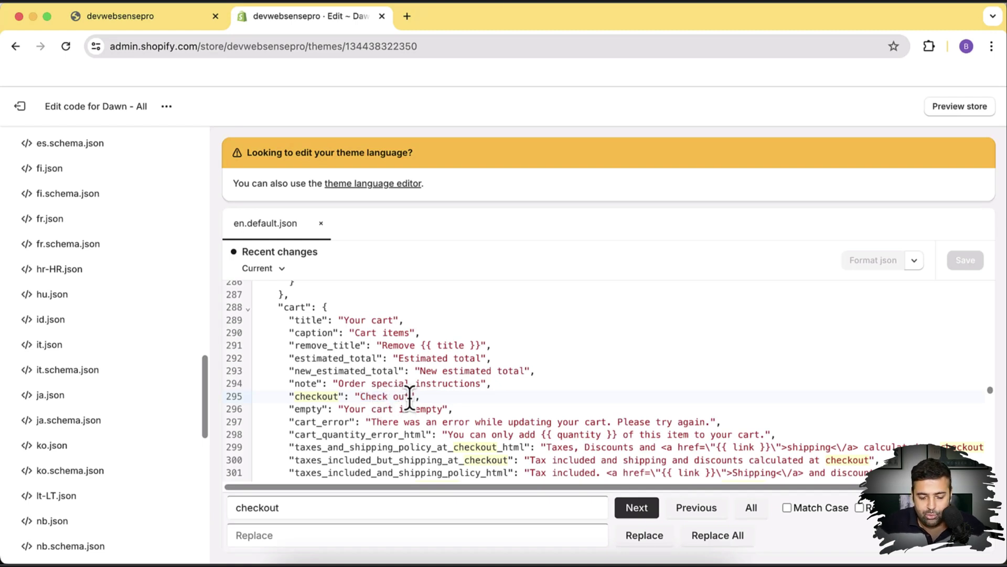
key("Left")
key("Left")
key("Left")
key("Left")
key("Left")
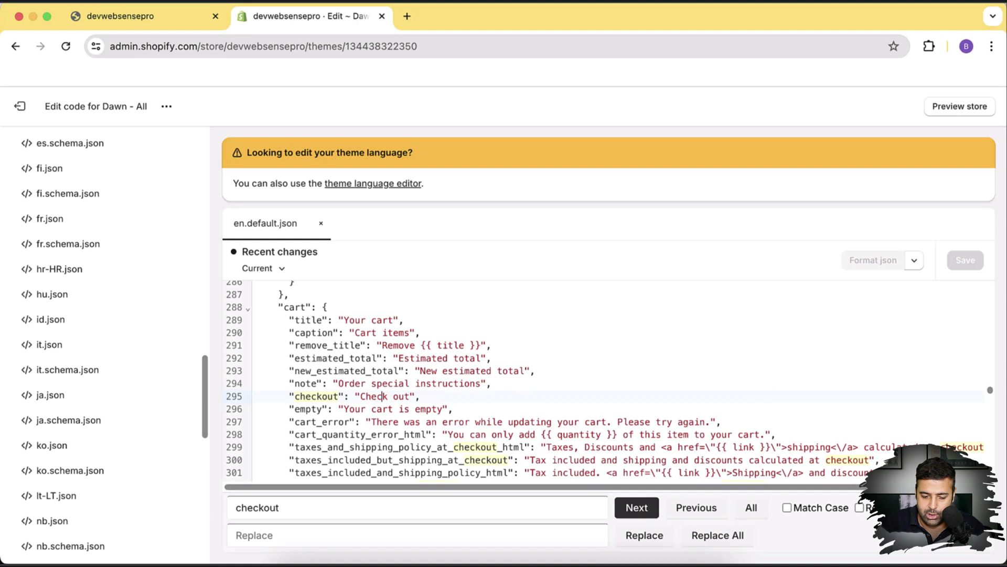
key("Left")
key("Left")
key("Left")
key("Left")
type("Procee")
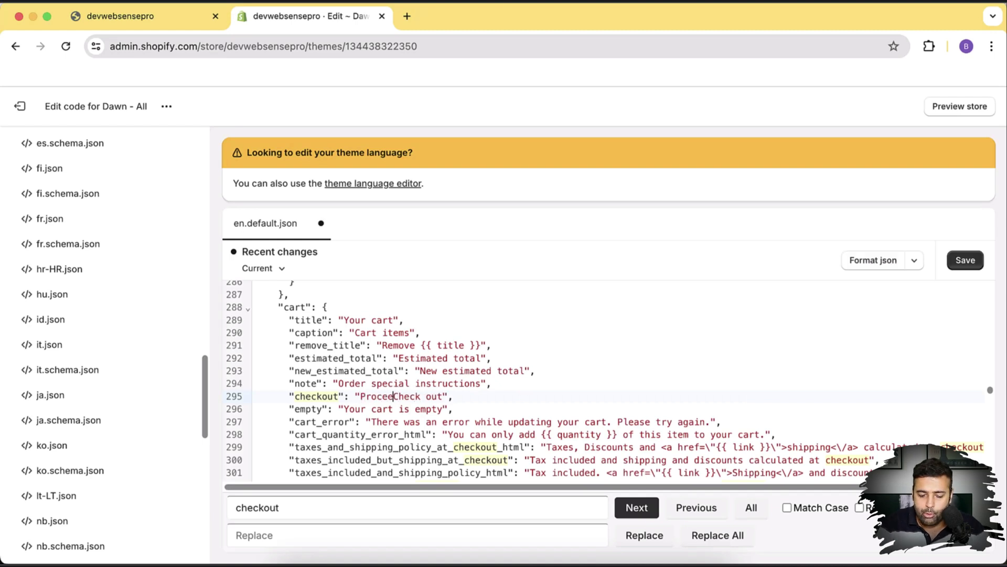
type("d t")
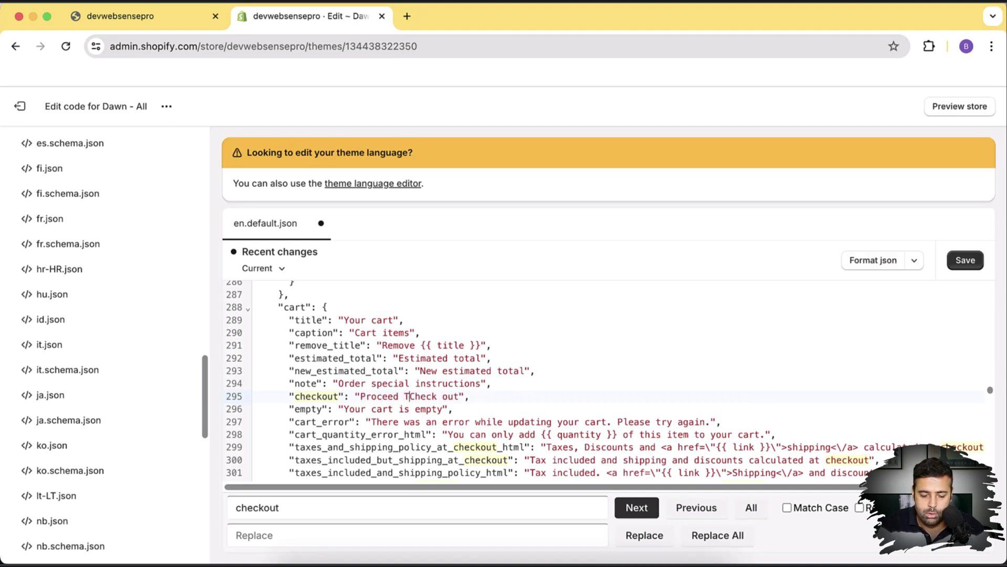
type("o Secure")
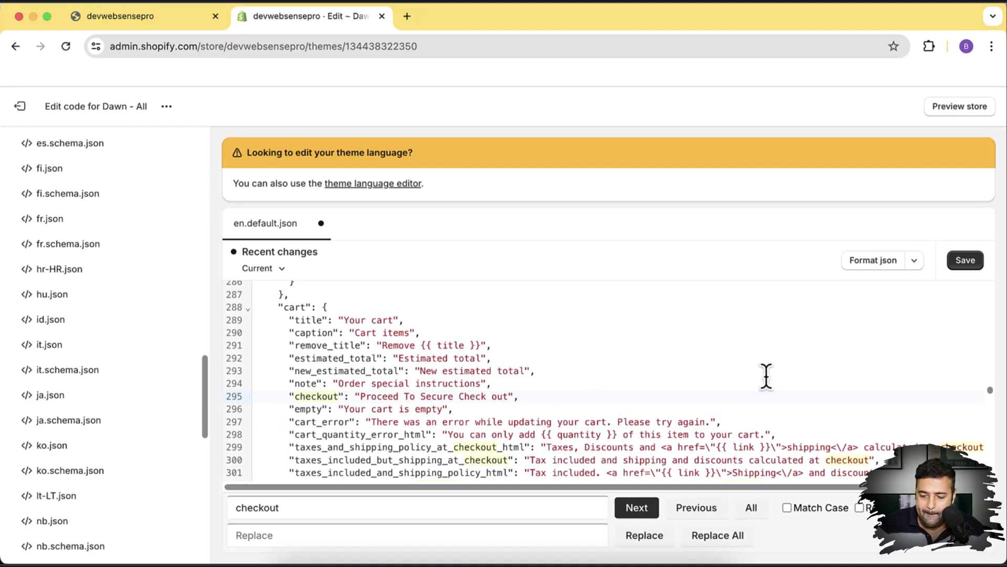
left_click(966, 261)
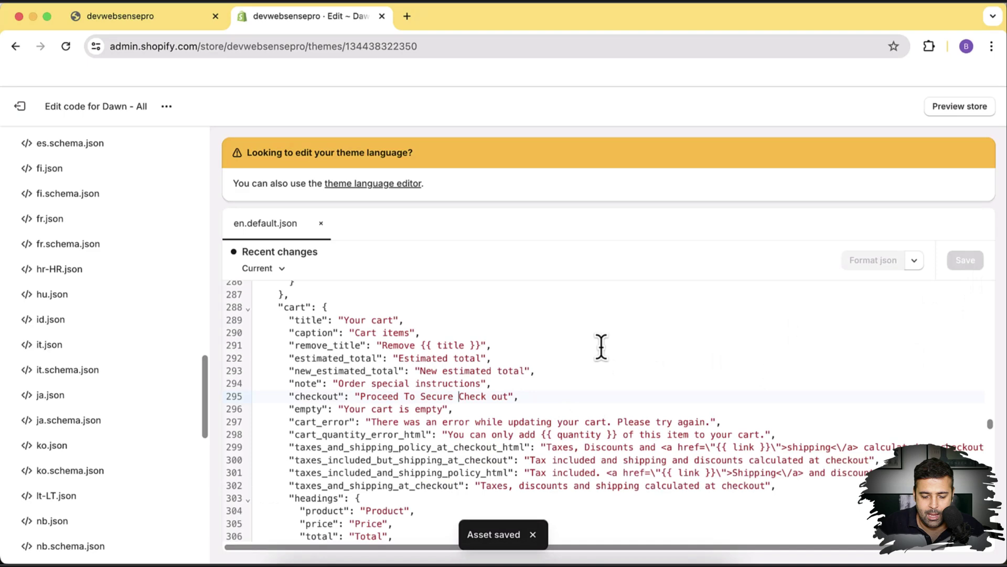
left_click(157, 24)
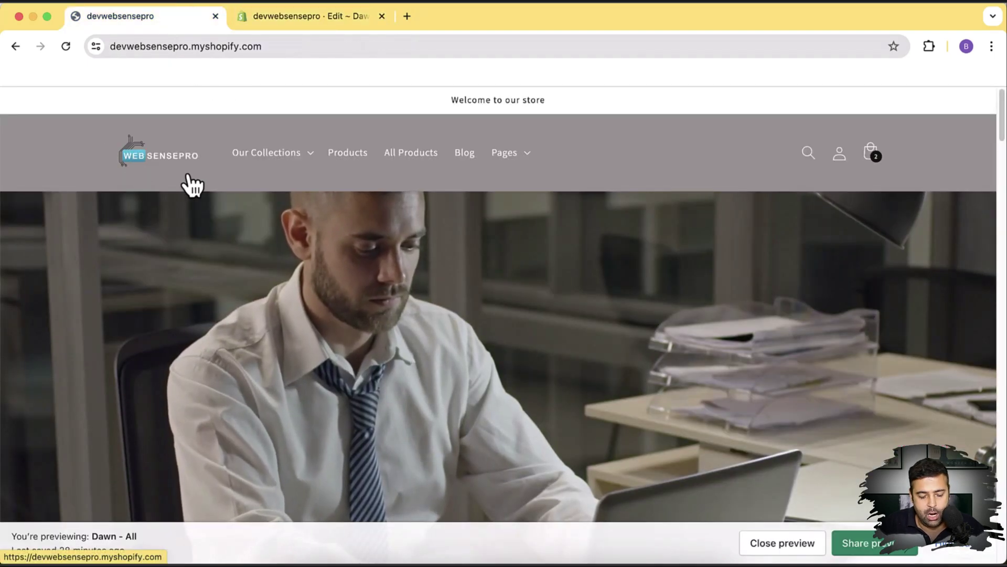
Reload the storefront and open the cart to check the 'Proceed To Secure Check out' button.
left_click(189, 176)
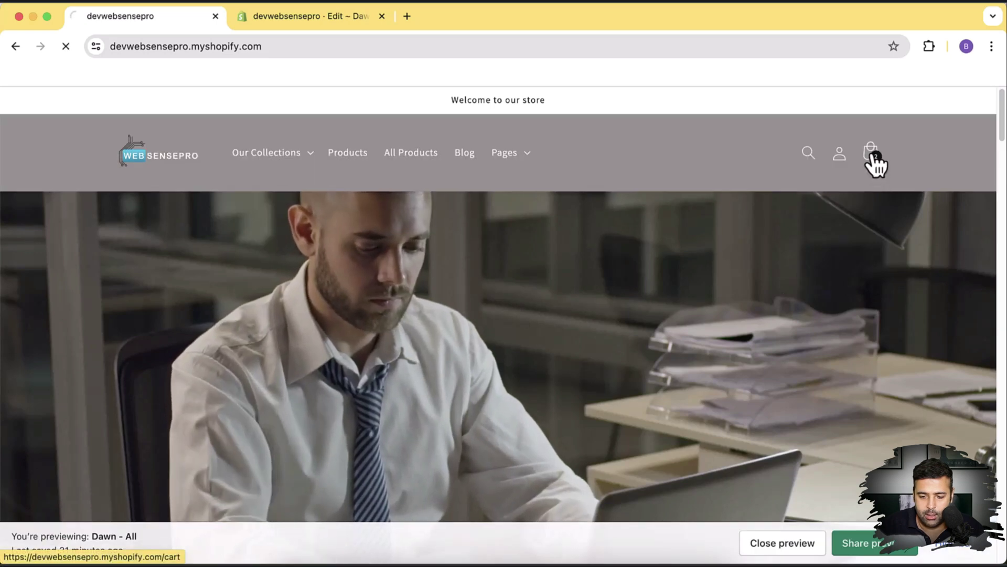
left_click(872, 156)
scroll(902, 220, "down", 5)
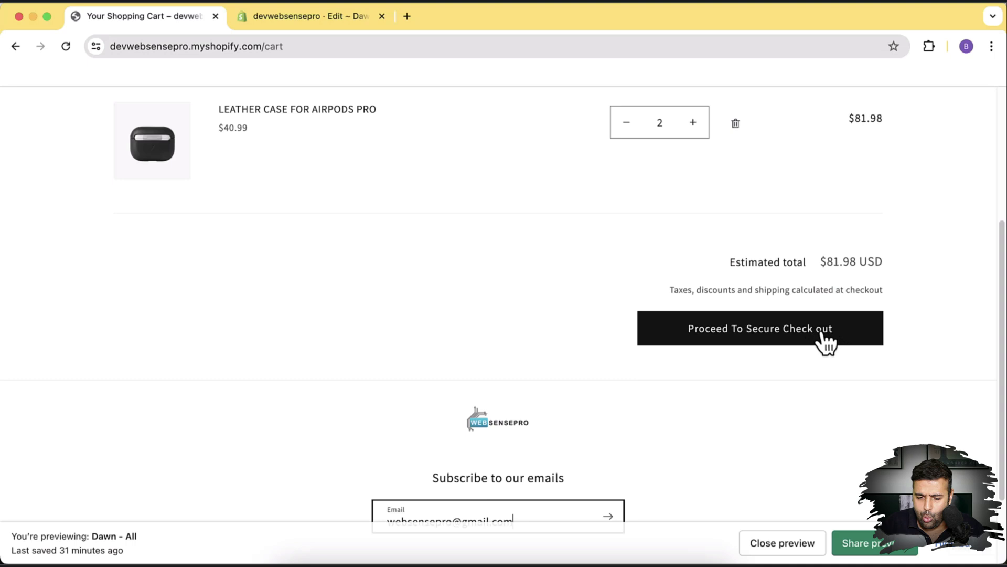
Capitalise 'out' to 'Out' on line 295, then refresh the cart to confirm 'Proceed To Secure Check Out'.
left_click(333, 21)
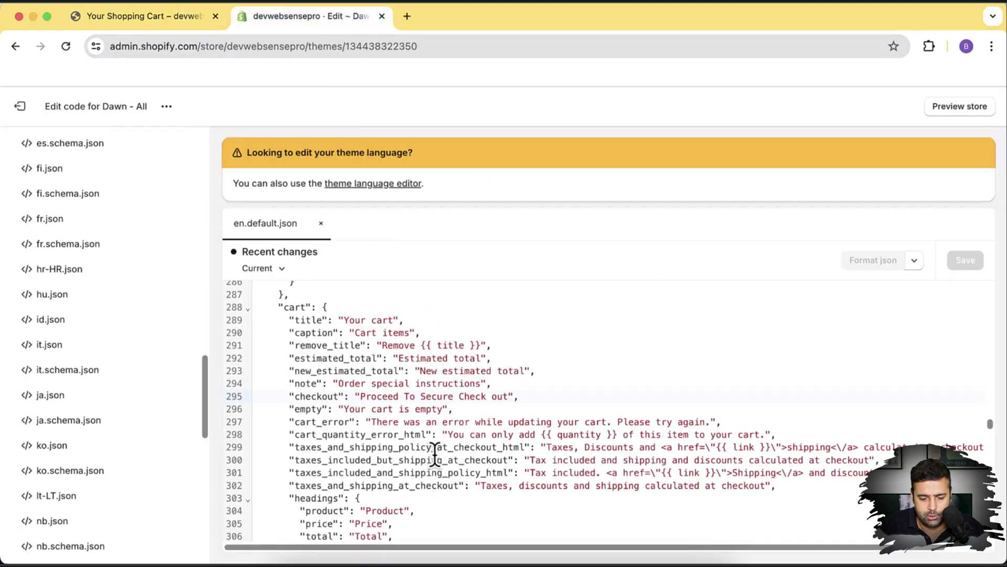
key("BackSpace")
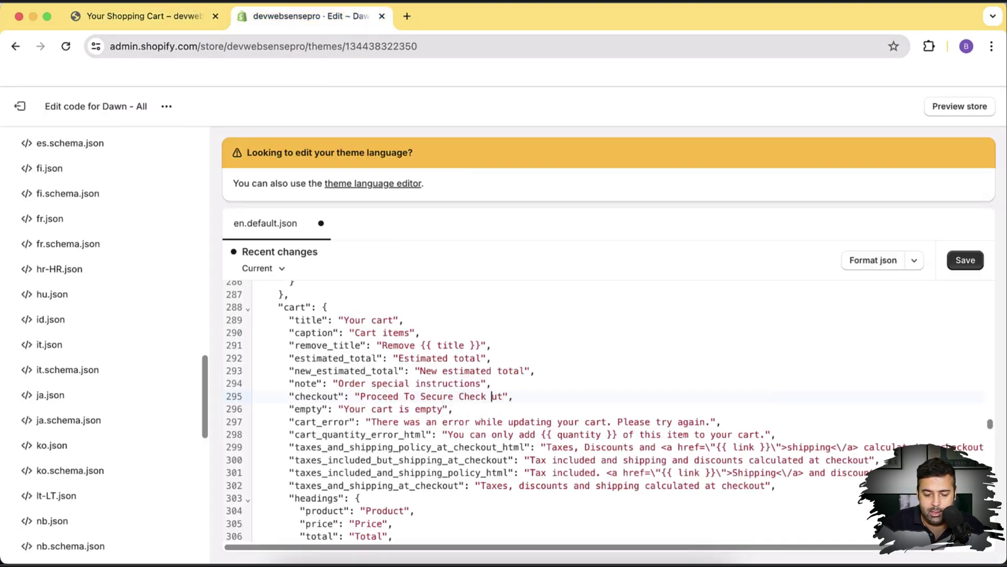
type("O")
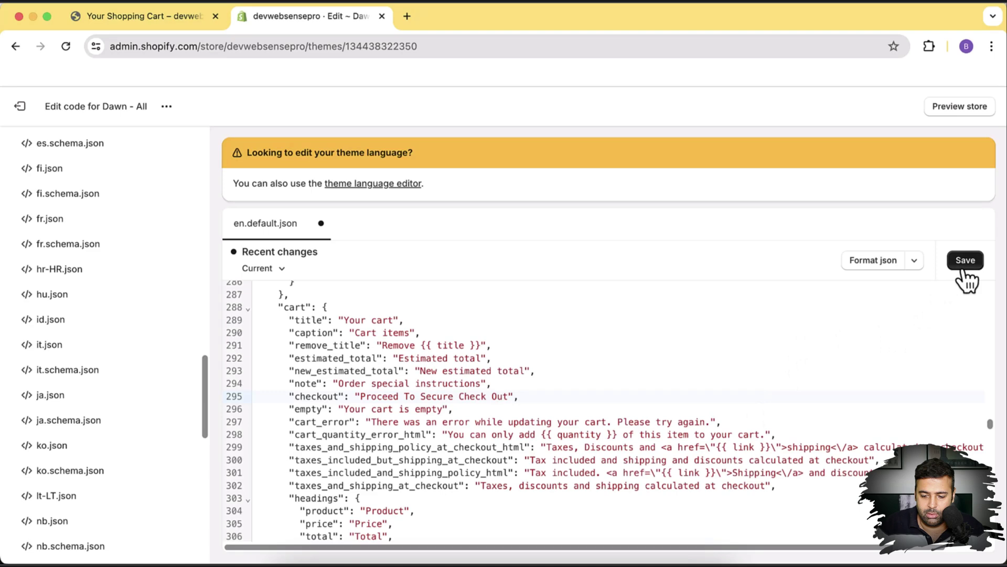
left_click(128, 23)
key("super+r")
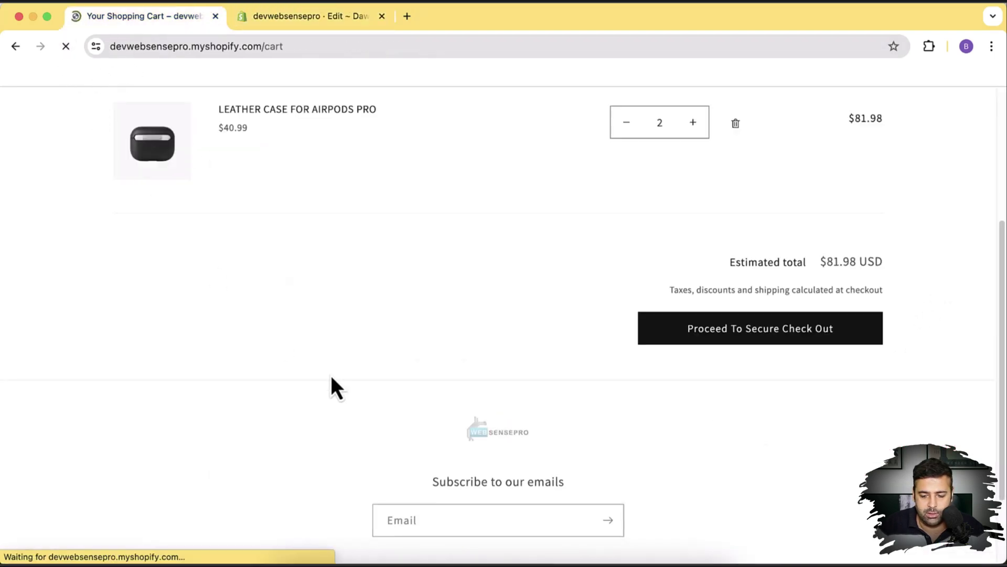